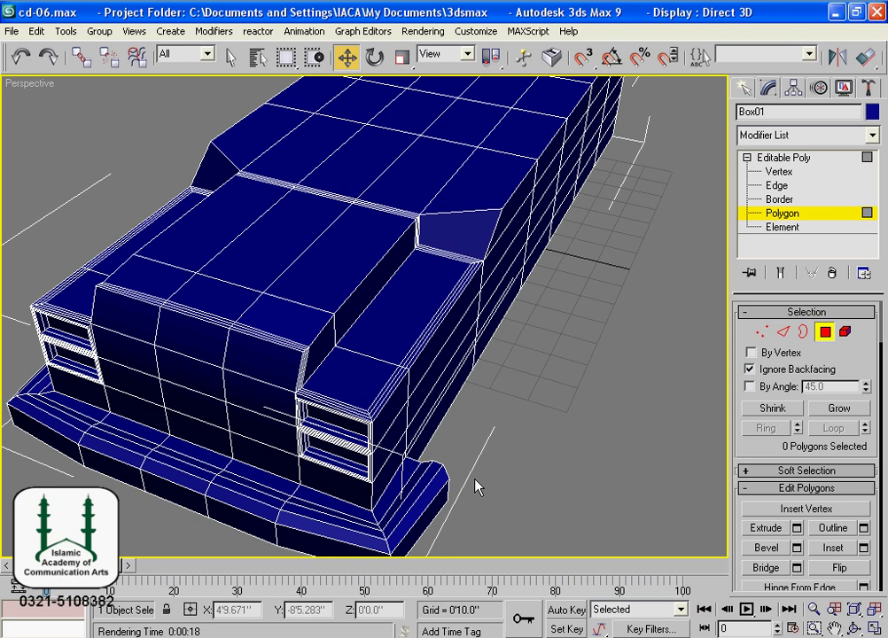
- Frame the car and select the first column of roof polygons behind the hood
mouse_move(361, 483)
middle_down()
mouse_move(410, 363)
mouse_move(537, 360)
mouse_move(324, 317)
mouse_move(410, 370)
mouse_move(331, 357)
mouse_move(413, 234)
mouse_move(440, 230)
mouse_move(440, 252)
middle_up()
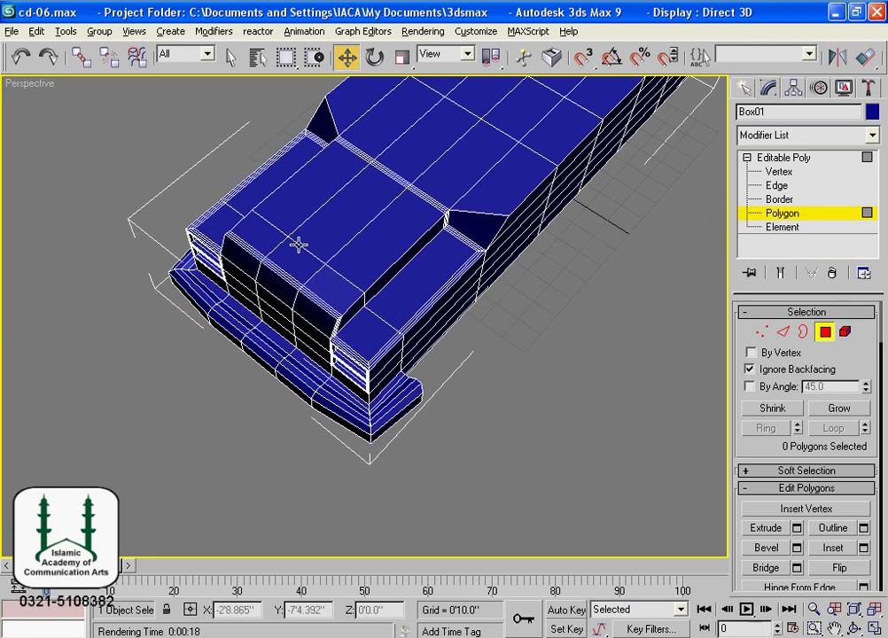
mouse_move(529, 295)
alt+middle_down()
mouse_move(546, 206)
mouse_move(597, 222)
mouse_move(458, 199)
mouse_move(367, 287)
mouse_move(311, 303)
mouse_move(348, 299)
mouse_move(477, 352)
mouse_move(406, 336)
mouse_move(435, 337)
mouse_move(434, 319)
alt+middle_up()
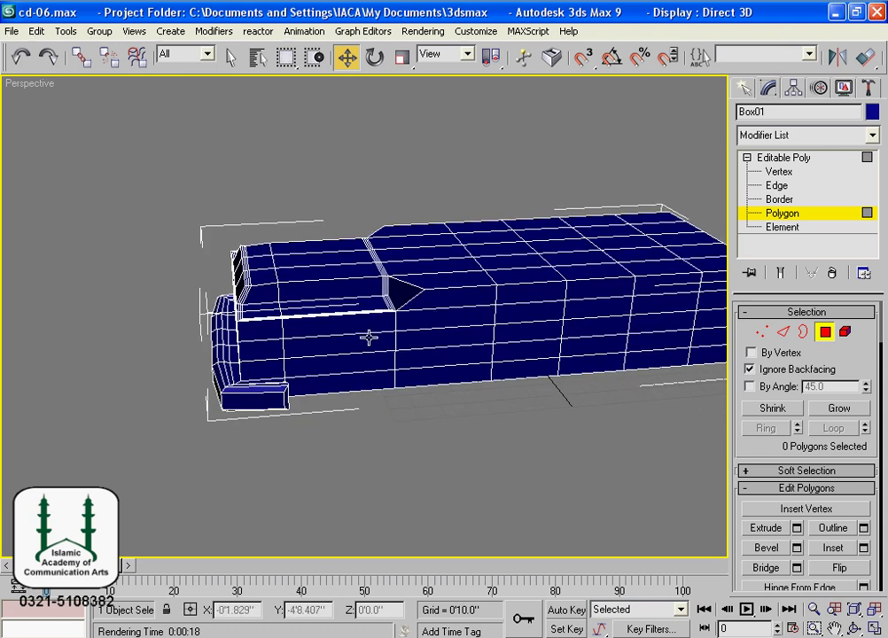
mouse_move(368, 337)
alt+middle_down()
mouse_move(287, 352)
mouse_move(418, 357)
mouse_move(416, 292)
mouse_move(470, 351)
alt+middle_up()
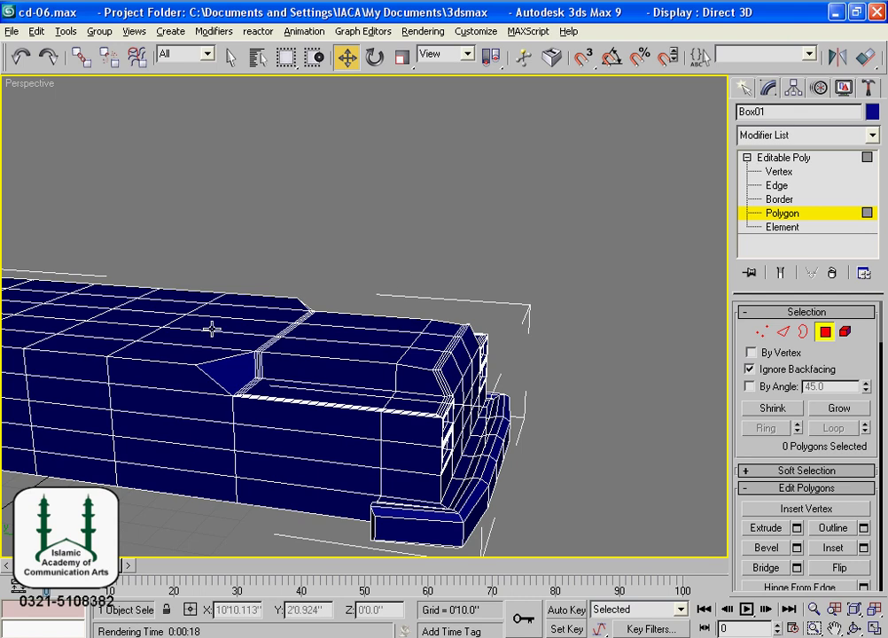
mouse_move(507, 396)
alt+middle_down()
mouse_move(501, 418)
mouse_move(217, 473)
alt+middle_up()
middle_drag(581, 326, 441, 363)
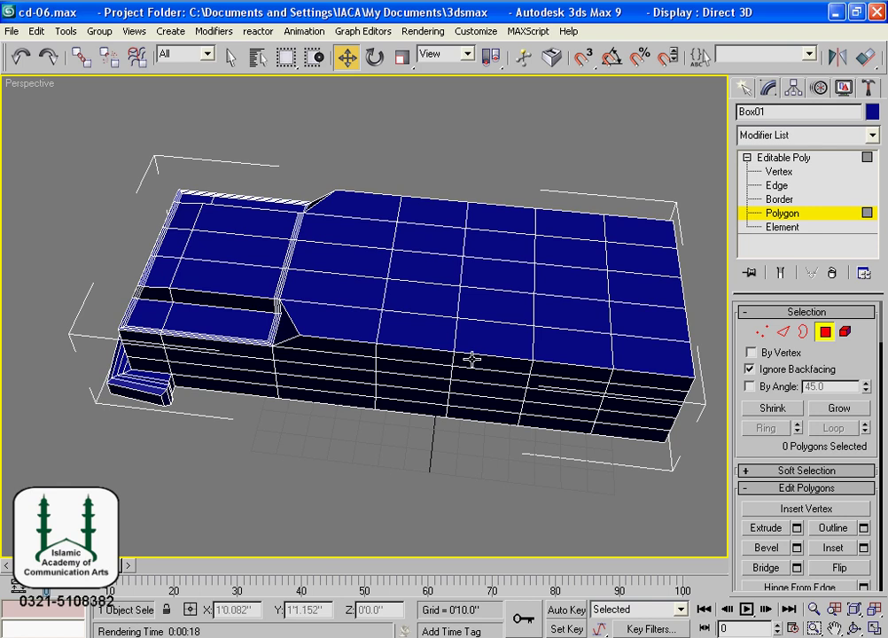
click(367, 211)
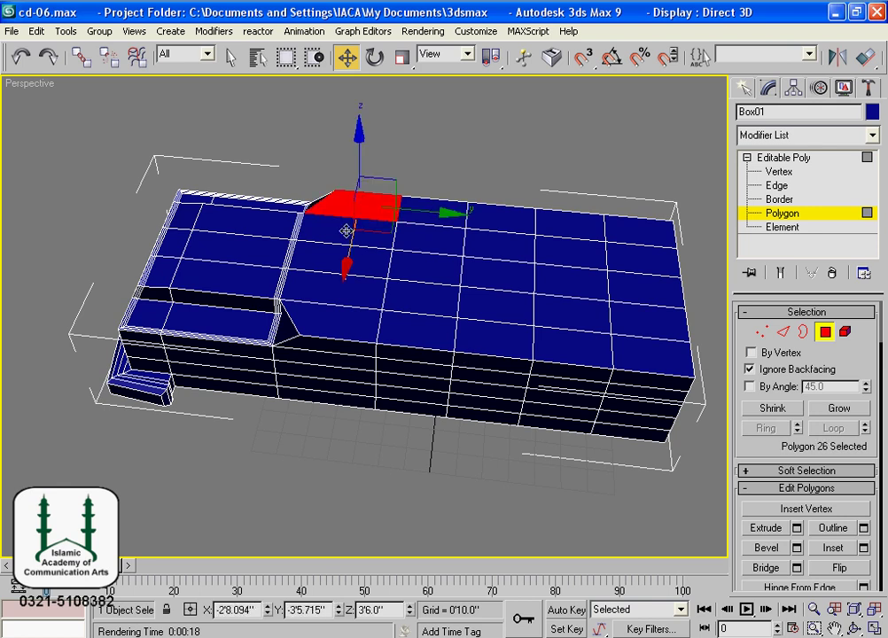
ctrl+click(344, 233)
ctrl+click(337, 262)
ctrl+click(329, 292)
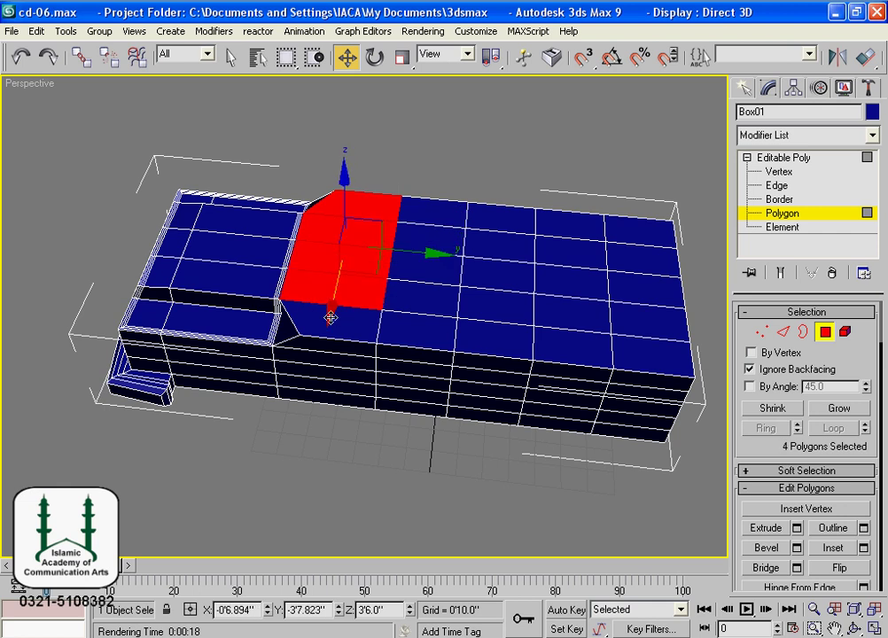
ctrl+click(330, 317)
- Extend the roof selection into a full rectangular block of 15 polygons
ctrl+click(416, 213)
ctrl+click(448, 217)
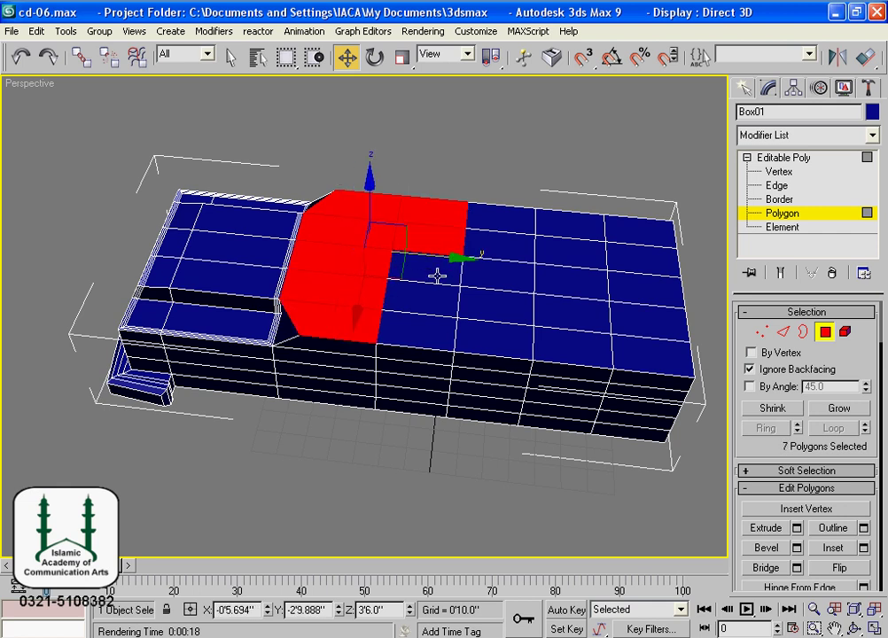
ctrl+click(437, 275)
ctrl+click(429, 306)
ctrl+click(429, 327)
ctrl+click(472, 335)
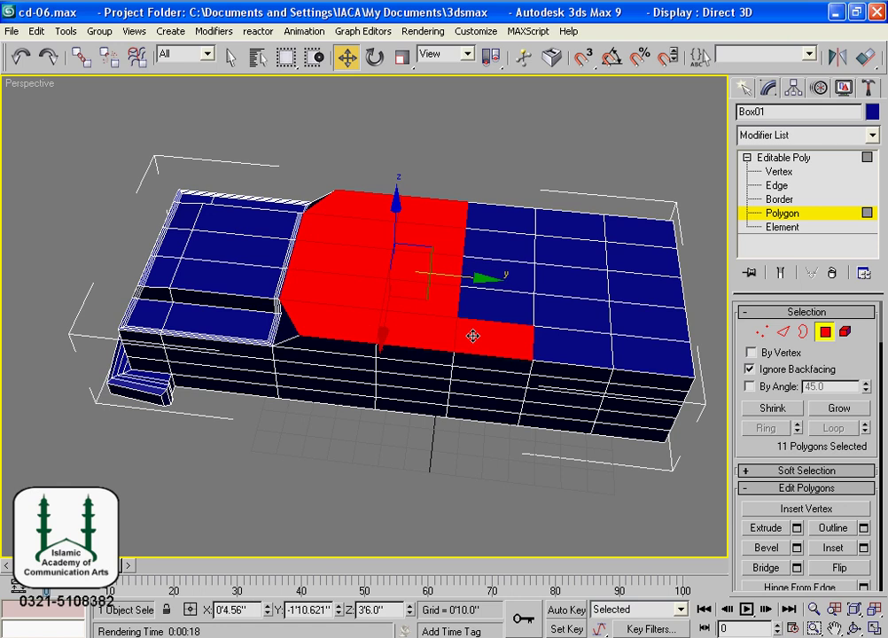
ctrl+click(484, 305)
ctrl+click(496, 267)
ctrl+click(497, 245)
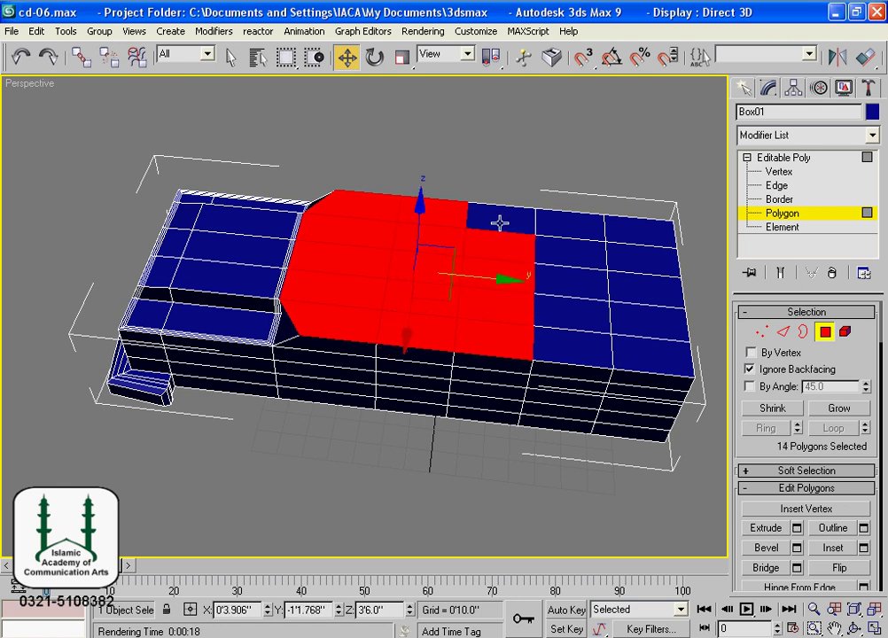
ctrl+click(500, 221)
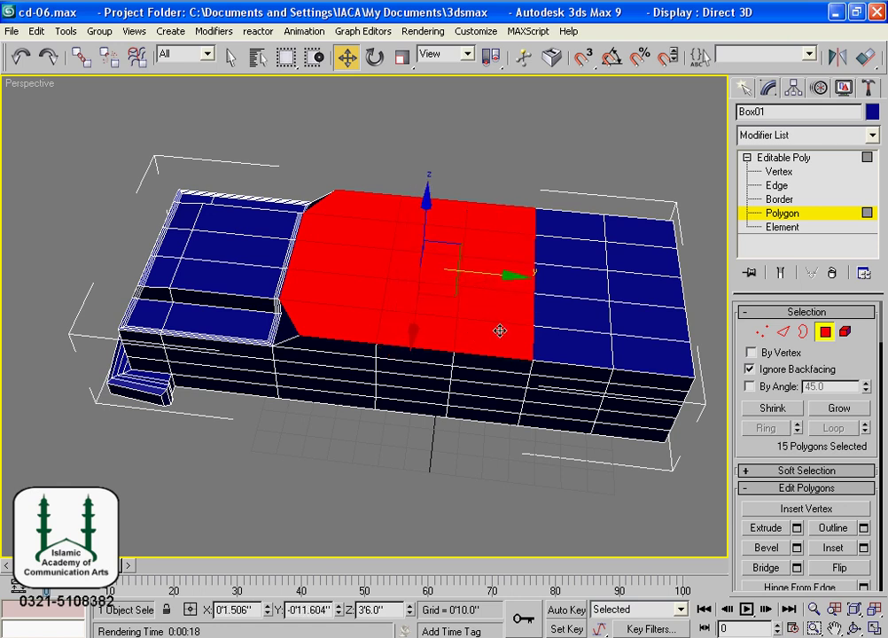
- Lift the selected roof polygons slightly upward along Z
mouse_move(496, 437)
alt+middle_down()
mouse_move(495, 367)
mouse_move(517, 375)
mouse_move(518, 390)
alt+middle_up()
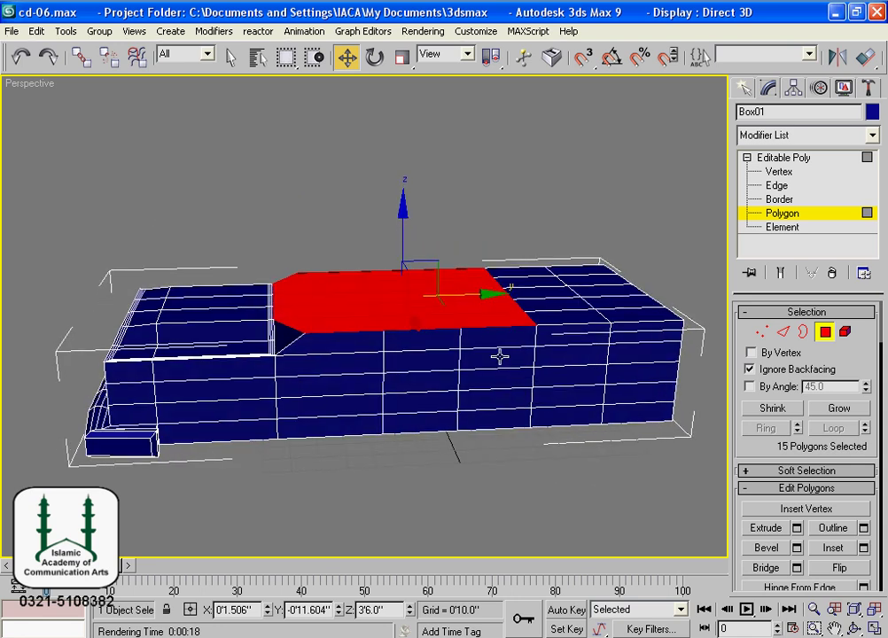
drag(404, 215, 352, 328)
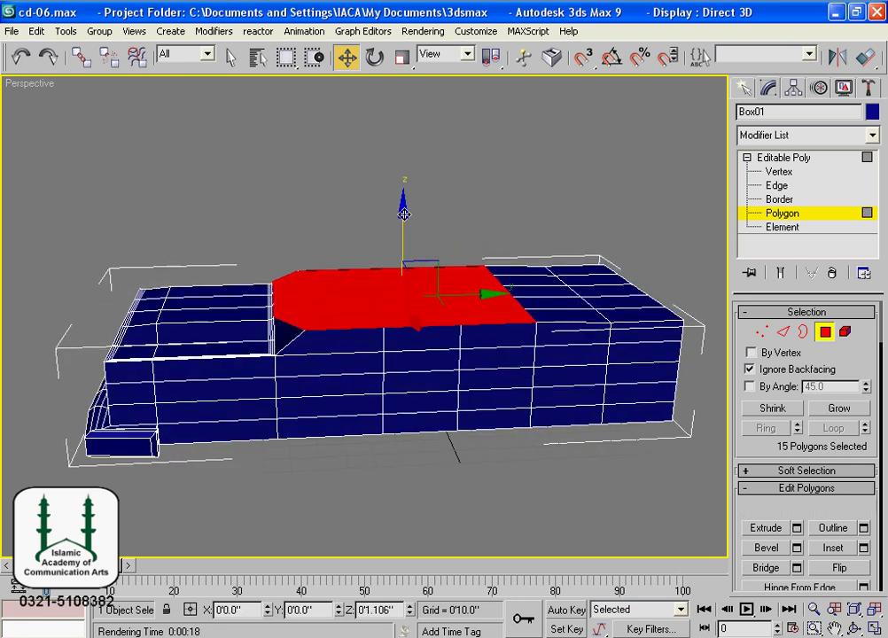
mouse_move(352, 328)
alt+middle_down()
mouse_move(367, 388)
mouse_move(567, 363)
mouse_move(595, 349)
mouse_move(367, 367)
mouse_move(360, 420)
mouse_move(357, 412)
mouse_move(375, 417)
alt+middle_up()
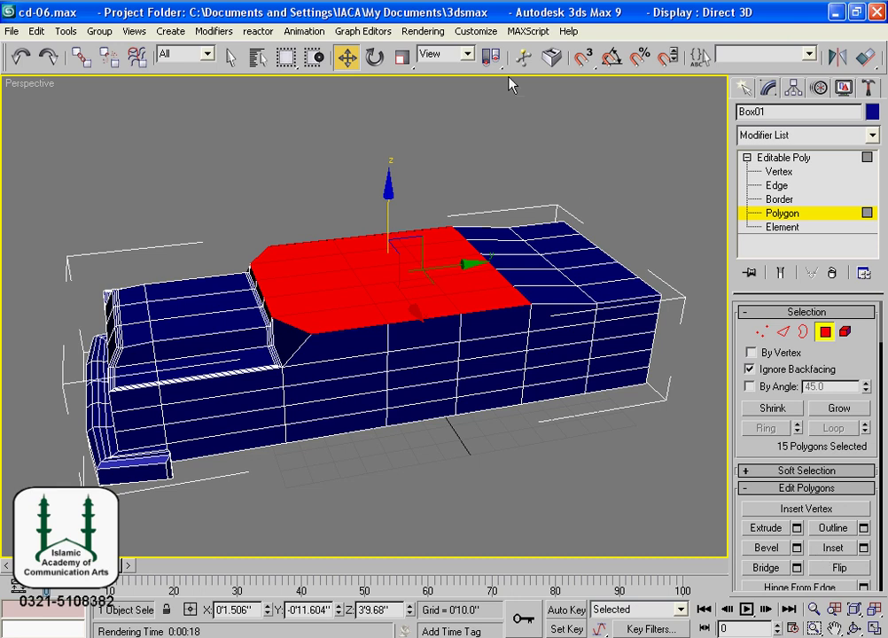
- Scale the roof patch to 95% and raise it to Z 3'10.719"
click(403, 59)
drag(377, 266, 383, 270)
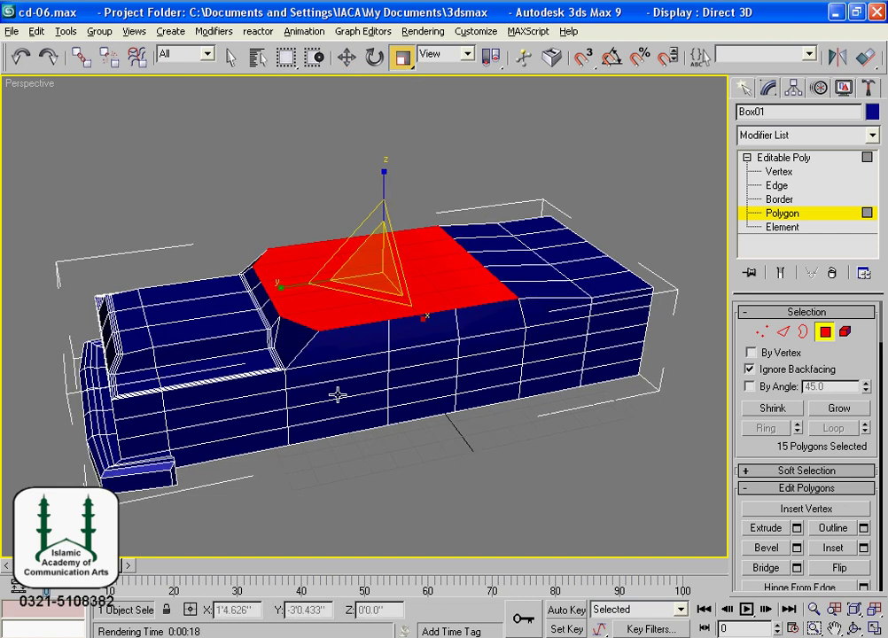
mouse_move(336, 393)
alt+middle_down()
mouse_move(507, 361)
mouse_move(322, 356)
alt+middle_up()
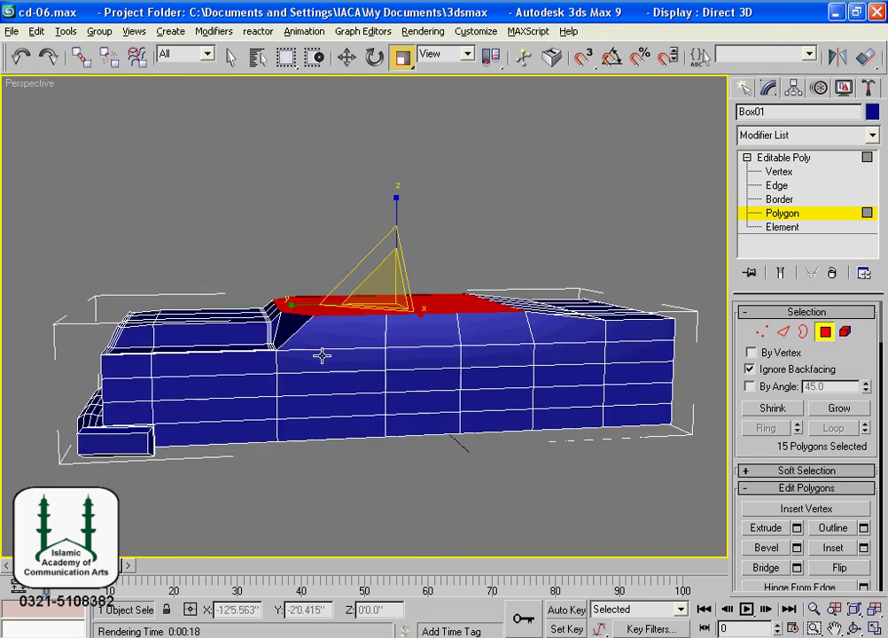
click(346, 55)
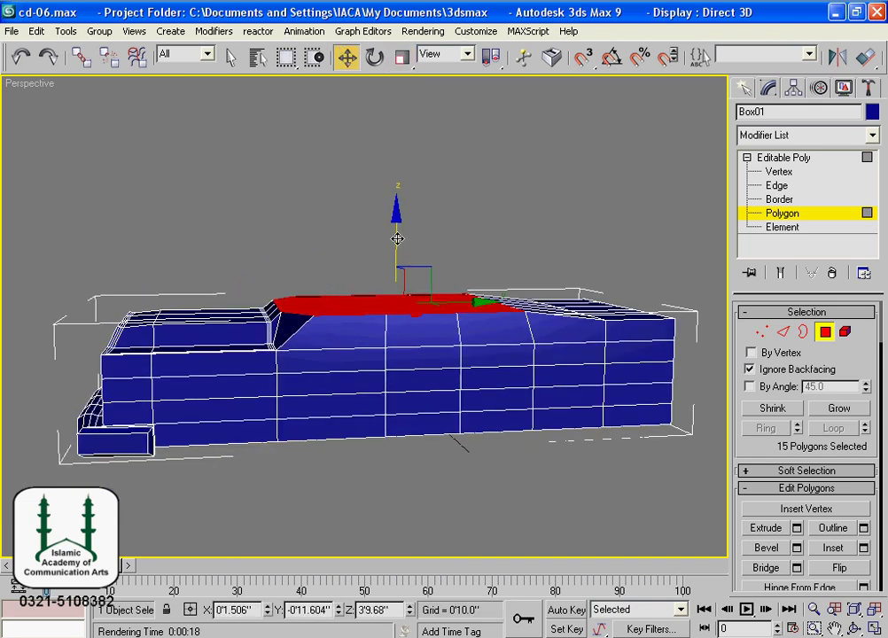
drag(397, 239, 404, 235)
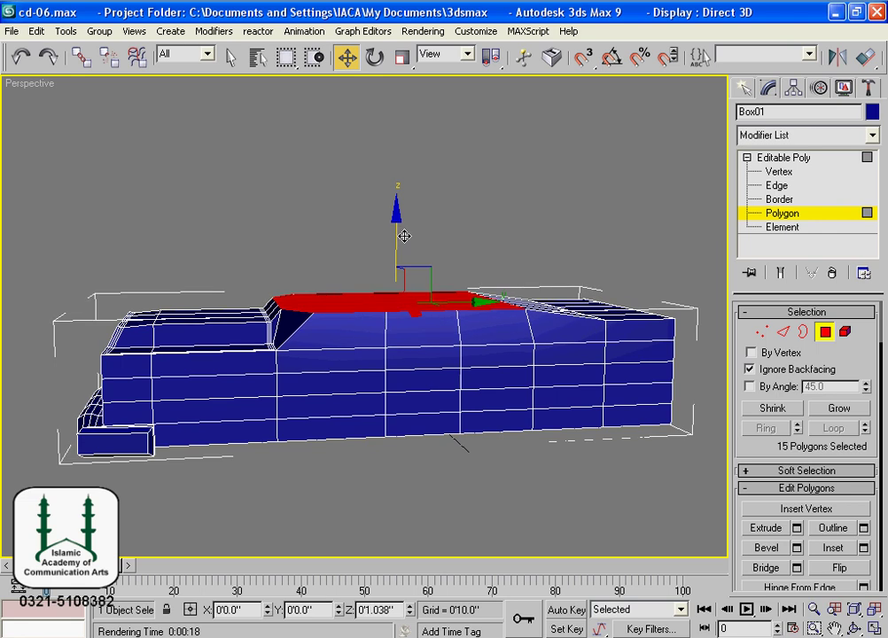
mouse_move(404, 236)
alt+middle_down()
mouse_move(336, 402)
mouse_move(598, 402)
mouse_move(460, 409)
mouse_move(302, 446)
mouse_move(341, 444)
mouse_move(362, 458)
alt+middle_up()
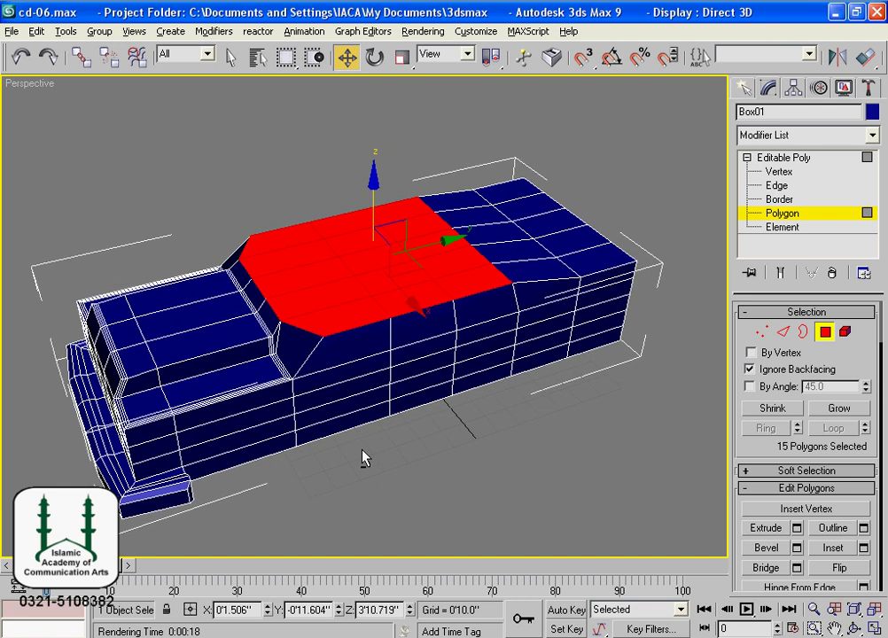
- Extrude the 15 roof polygons upward into a tall, straight-sided cabin block
click(782, 527)
mouse_move(358, 315)
mouse_down()
mouse_move(366, 155)
mouse_move(380, 214)
mouse_move(374, 141)
mouse_move(379, 150)
mouse_up()
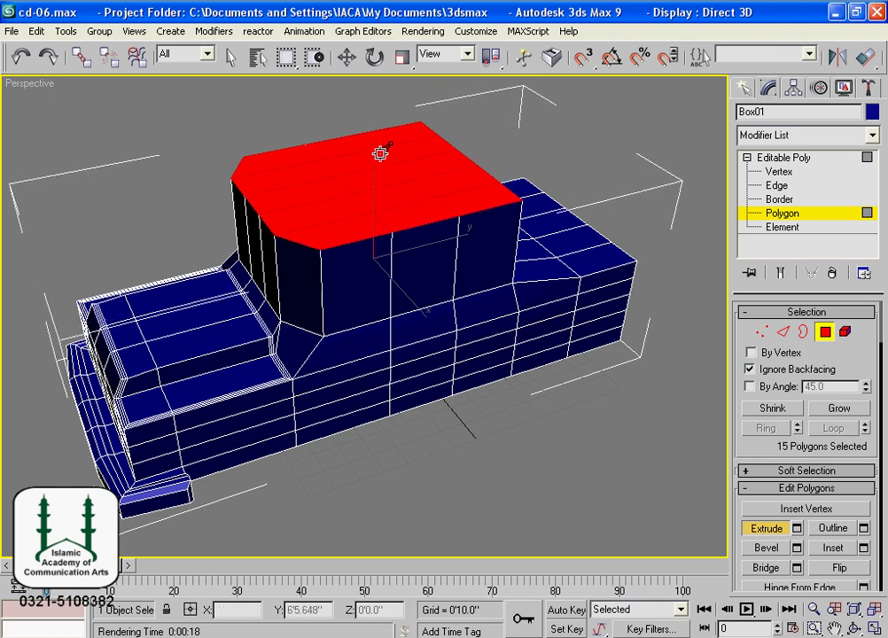
mouse_move(173, 431)
alt+middle_down()
mouse_move(292, 381)
mouse_move(452, 373)
mouse_move(448, 400)
mouse_move(367, 463)
mouse_move(272, 460)
mouse_move(210, 428)
alt+middle_up()
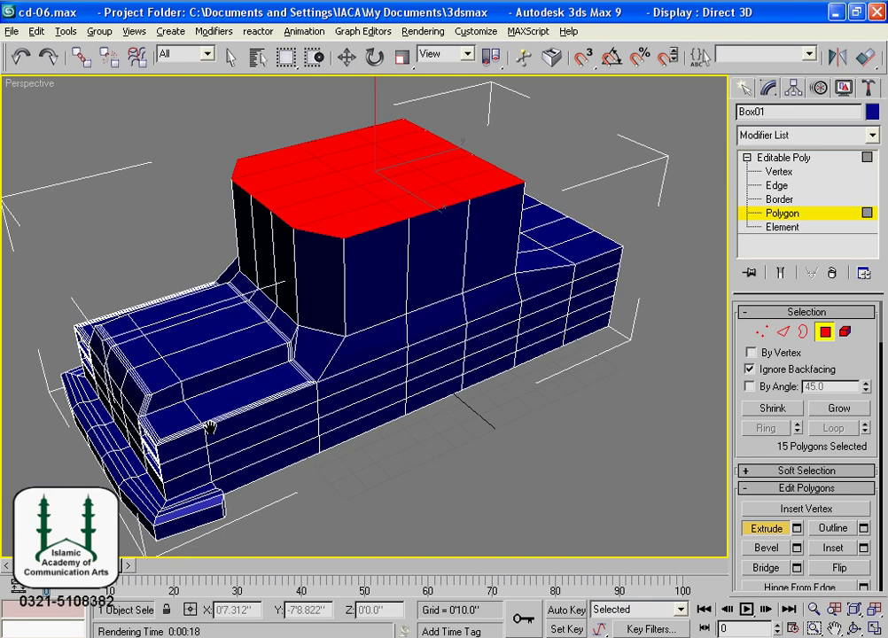
- Scale the cabin top uniformly down to 95%
click(401, 57)
drag(377, 144, 374, 164)
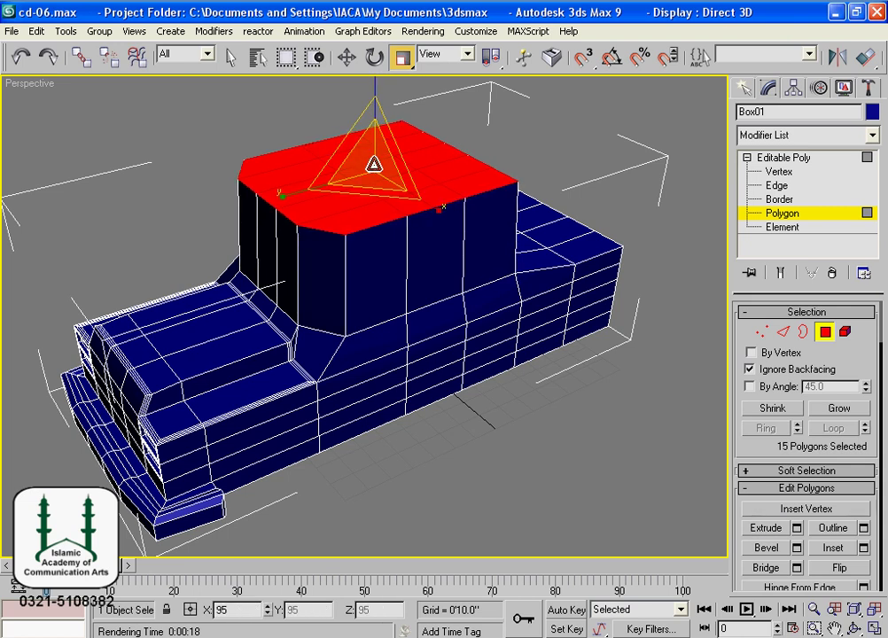
mouse_move(315, 312)
alt+middle_down()
mouse_move(412, 267)
mouse_move(495, 277)
mouse_move(537, 258)
mouse_move(578, 254)
mouse_move(604, 284)
alt+middle_up()
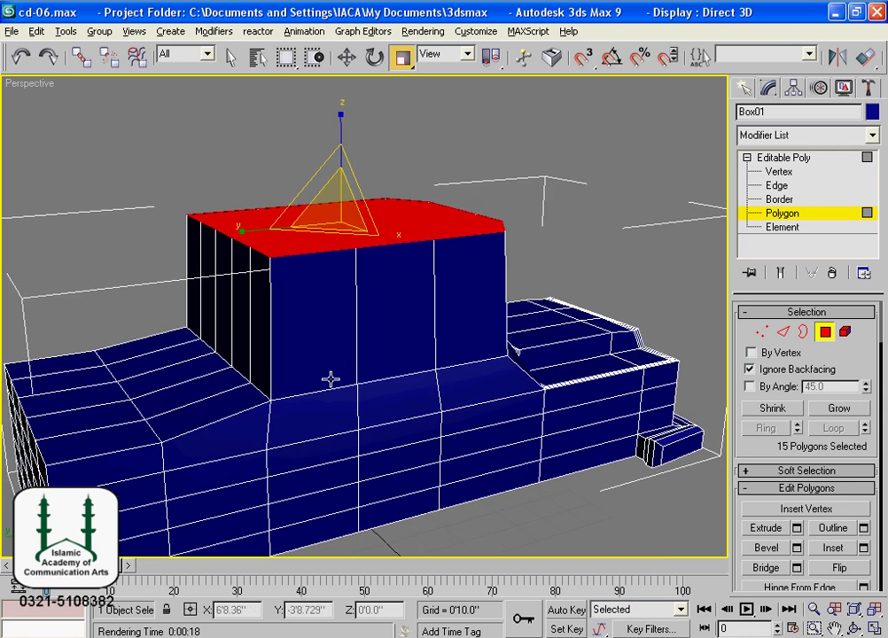
- Clear the roof polygon selection and orbit toward the cabin's rear side
mouse_move(330, 379)
alt+middle_down()
mouse_move(412, 400)
mouse_move(535, 402)
mouse_move(588, 378)
mouse_move(485, 432)
mouse_move(319, 387)
mouse_move(129, 406)
mouse_move(142, 403)
alt+middle_up()
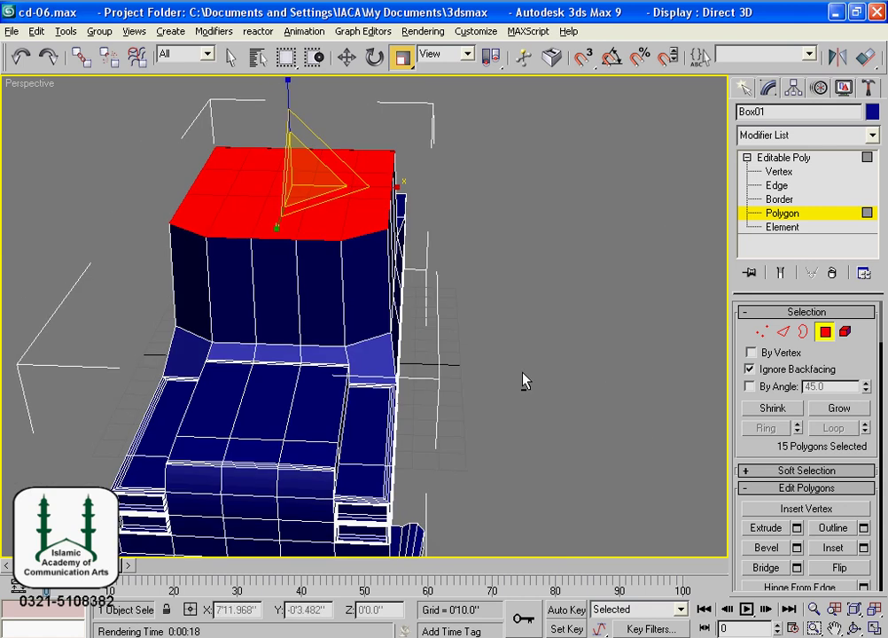
alt+middle_drag(522, 381, 430, 354)
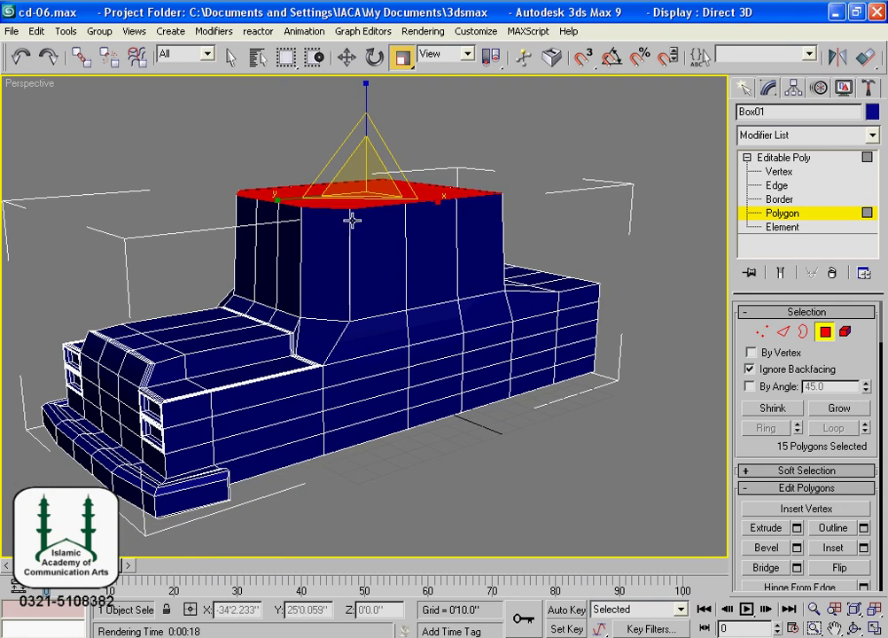
click(559, 480)
mouse_move(370, 233)
alt+middle_down()
mouse_move(551, 338)
mouse_move(432, 323)
mouse_move(416, 342)
alt+middle_up()
- Select the five polygons on the cabin's rear face
click(609, 271)
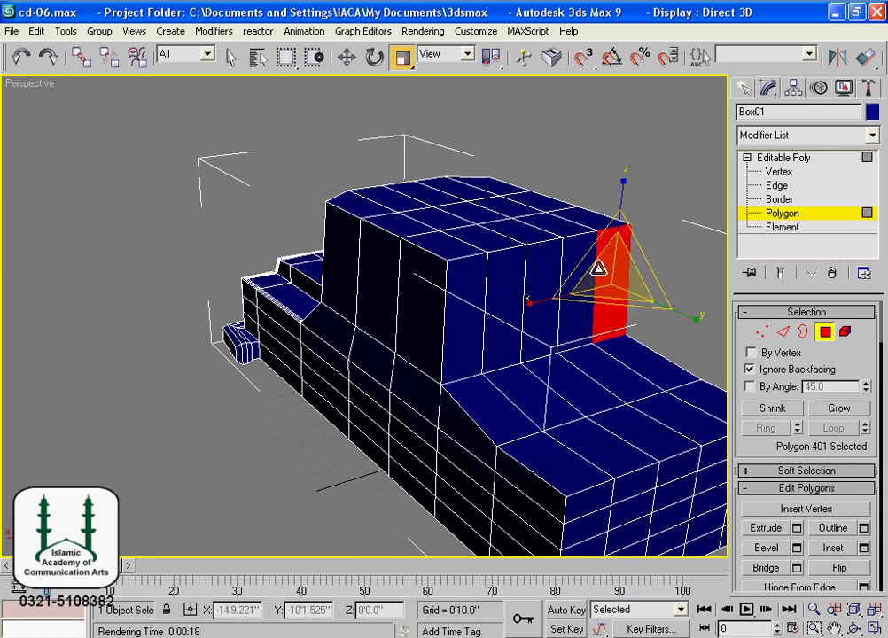
ctrl+click(575, 274)
ctrl+click(536, 277)
ctrl+click(499, 289)
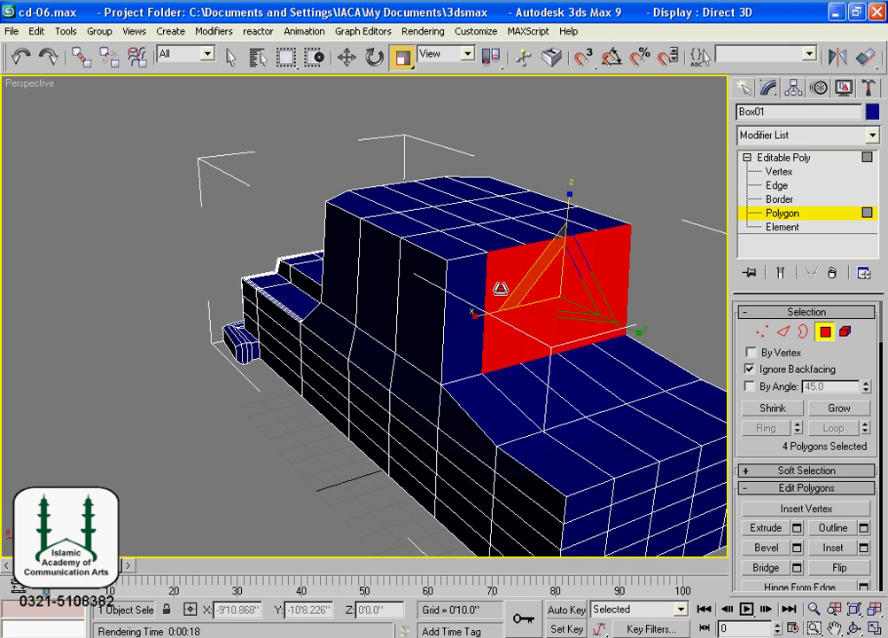
ctrl+click(468, 350)
mouse_move(468, 351)
alt+middle_down()
mouse_move(516, 365)
mouse_move(545, 347)
mouse_move(563, 313)
mouse_move(569, 335)
mouse_move(543, 345)
alt+middle_up()
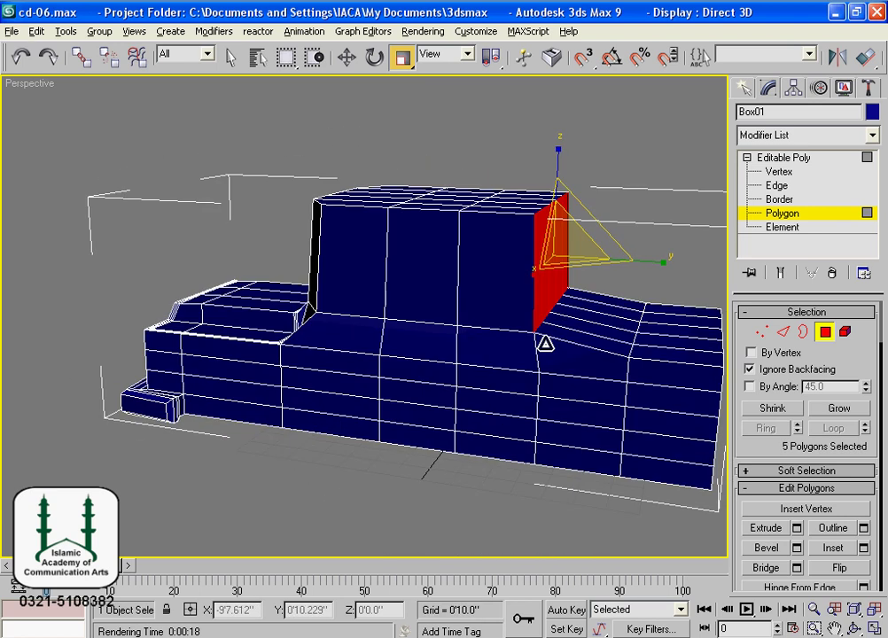
- Rotate the rear face about X so it slants backward like a rear window
click(374, 56)
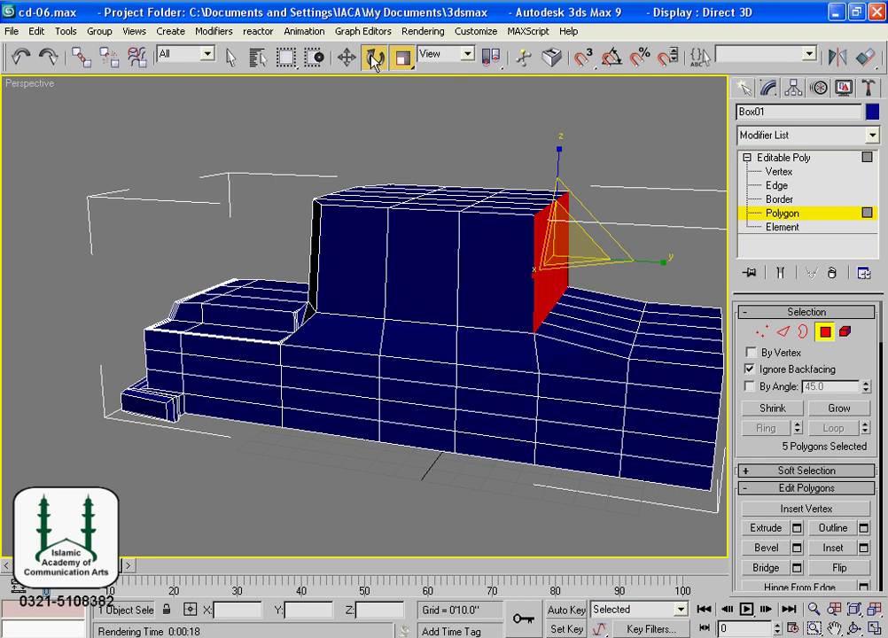
mouse_move(519, 199)
alt+middle_down()
mouse_move(567, 257)
mouse_move(551, 281)
mouse_move(386, 264)
alt+middle_up()
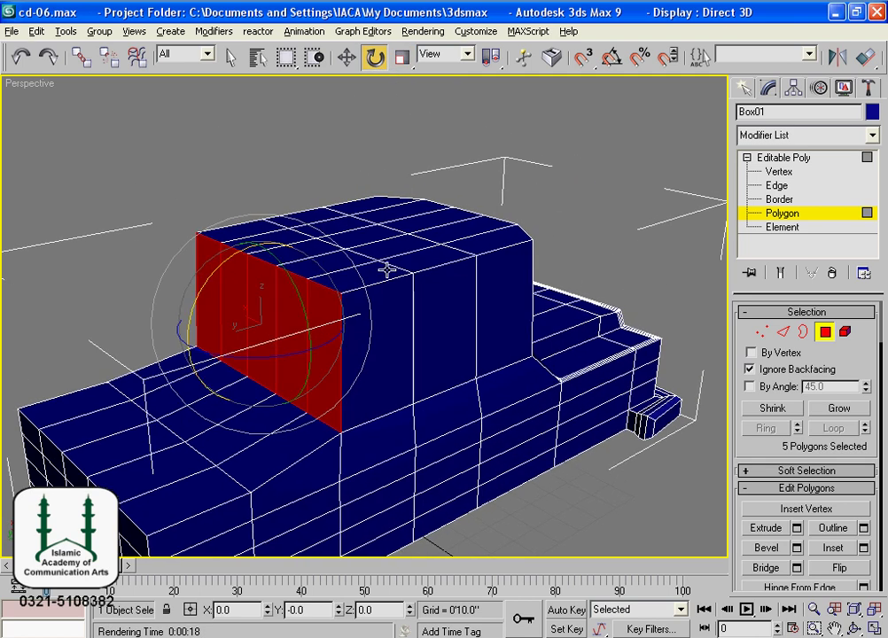
drag(213, 277, 225, 258)
mouse_move(225, 257)
alt+middle_down()
mouse_move(270, 355)
mouse_move(452, 337)
mouse_move(500, 369)
mouse_move(478, 351)
alt+middle_up()
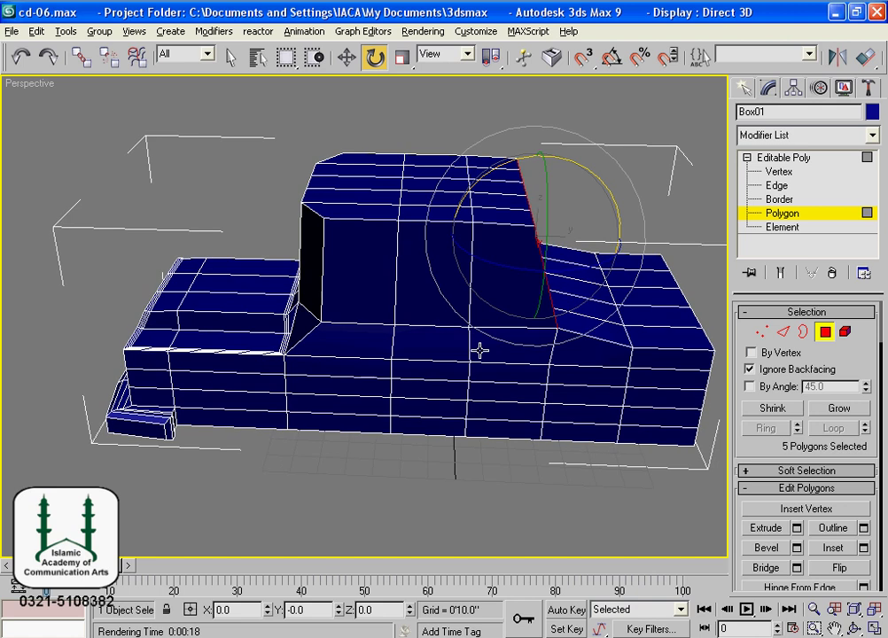
drag(480, 183, 476, 186)
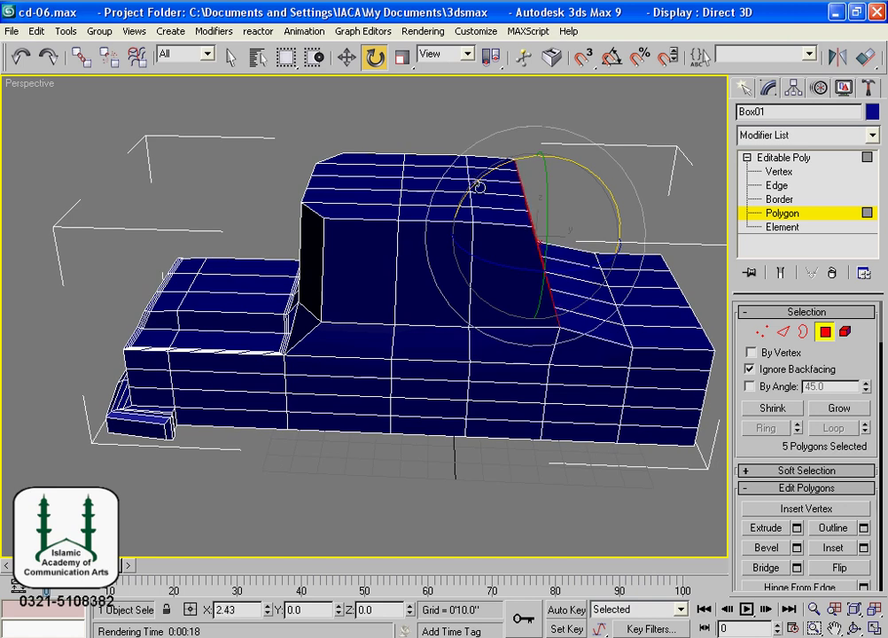
mouse_move(590, 380)
alt+middle_down()
mouse_move(553, 330)
mouse_move(469, 345)
mouse_move(314, 345)
mouse_move(332, 217)
alt+middle_up()
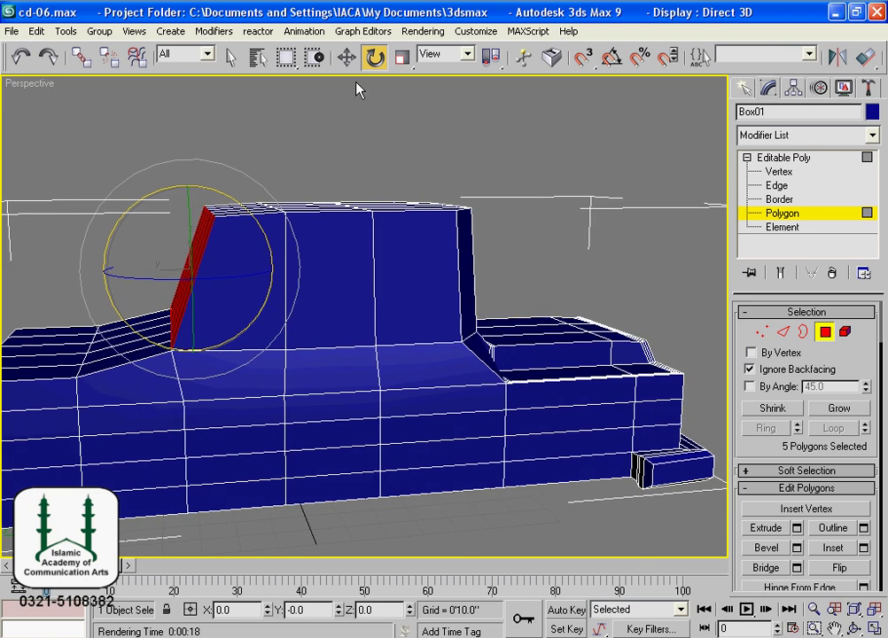
- Move the slanted rear face slightly along Y and down on Z
click(346, 57)
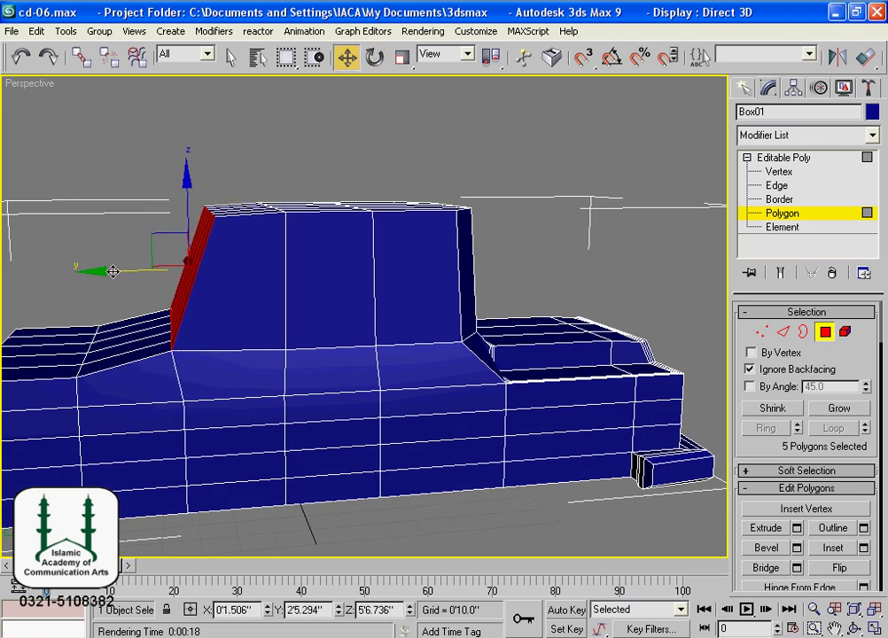
drag(112, 271, 104, 266)
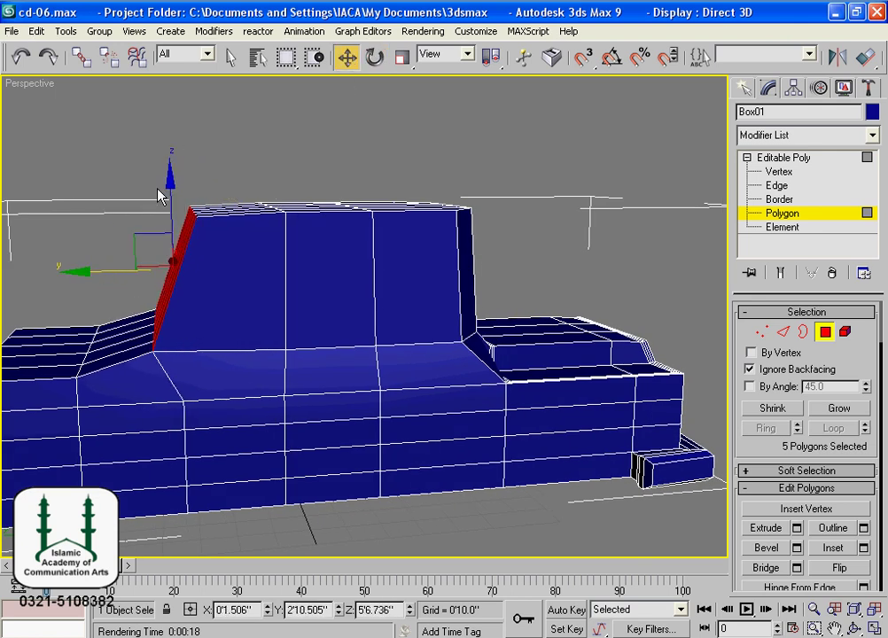
drag(168, 184, 168, 188)
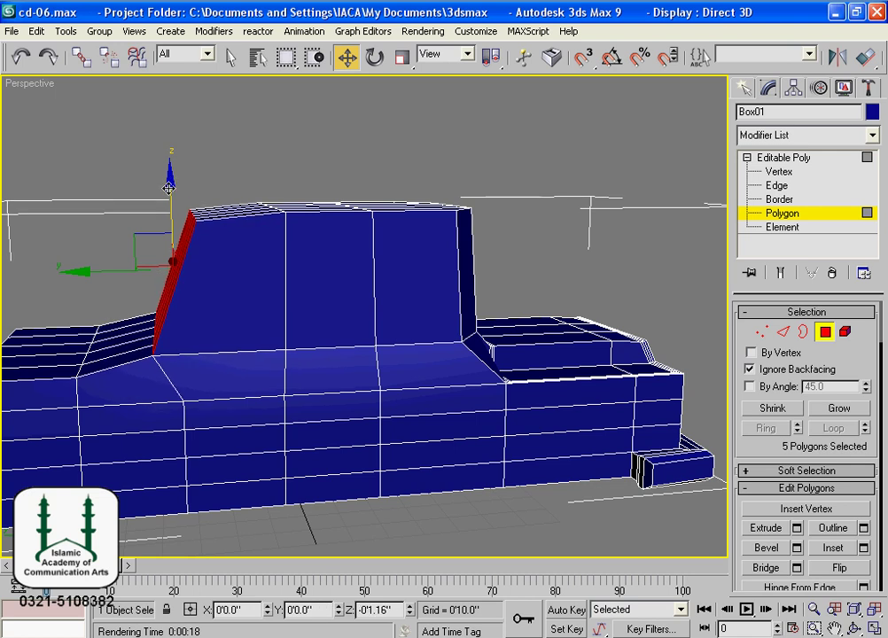
- Orbit around the car to check the sloped cabin faces
mouse_move(164, 277)
alt+middle_down()
mouse_move(470, 314)
mouse_move(426, 337)
mouse_move(463, 310)
mouse_move(470, 318)
mouse_move(447, 328)
mouse_move(416, 380)
mouse_move(415, 356)
mouse_move(426, 396)
mouse_move(381, 396)
mouse_move(391, 311)
mouse_move(401, 303)
mouse_move(404, 343)
mouse_move(477, 393)
mouse_move(395, 394)
mouse_move(339, 367)
mouse_move(325, 396)
mouse_move(531, 363)
mouse_move(336, 320)
mouse_move(468, 323)
mouse_move(416, 343)
mouse_move(290, 206)
alt+middle_up()
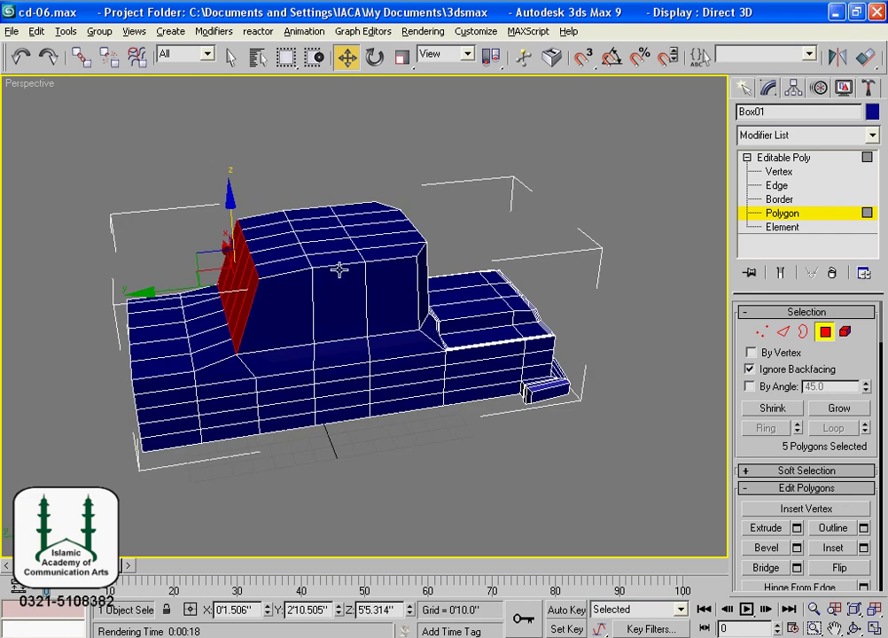
mouse_move(475, 345)
alt+middle_down()
mouse_move(460, 356)
mouse_move(412, 339)
mouse_move(398, 355)
mouse_move(425, 376)
mouse_move(509, 307)
mouse_move(446, 310)
alt+middle_up()
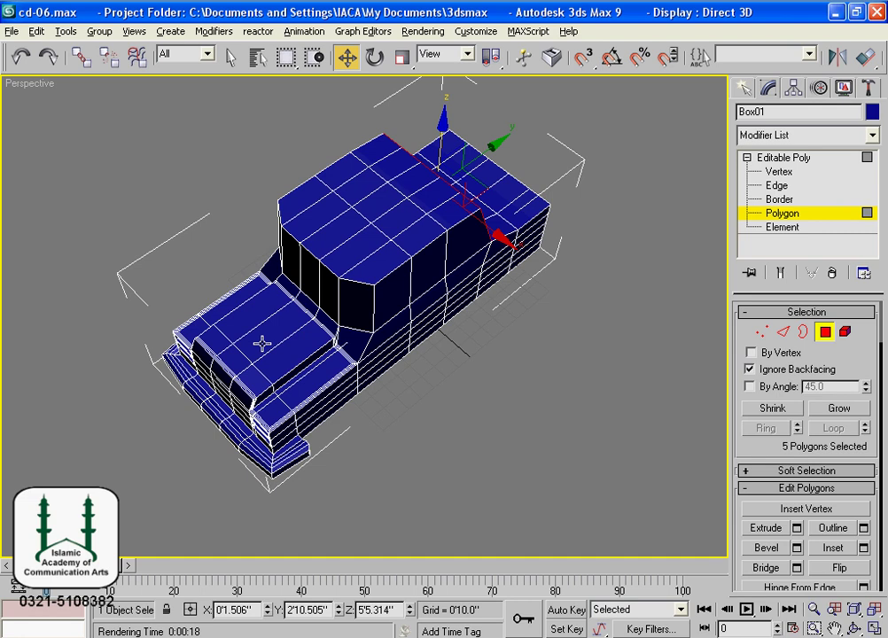
mouse_move(263, 344)
alt+middle_down()
mouse_move(466, 372)
mouse_move(495, 264)
alt+middle_up()
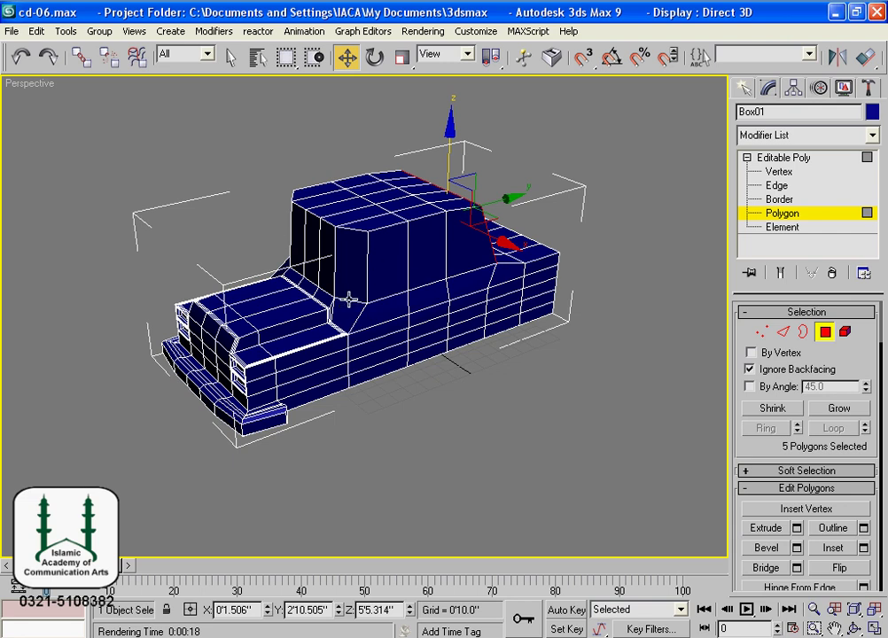
mouse_move(552, 276)
alt+middle_down()
mouse_move(433, 263)
mouse_move(465, 284)
alt+middle_up()
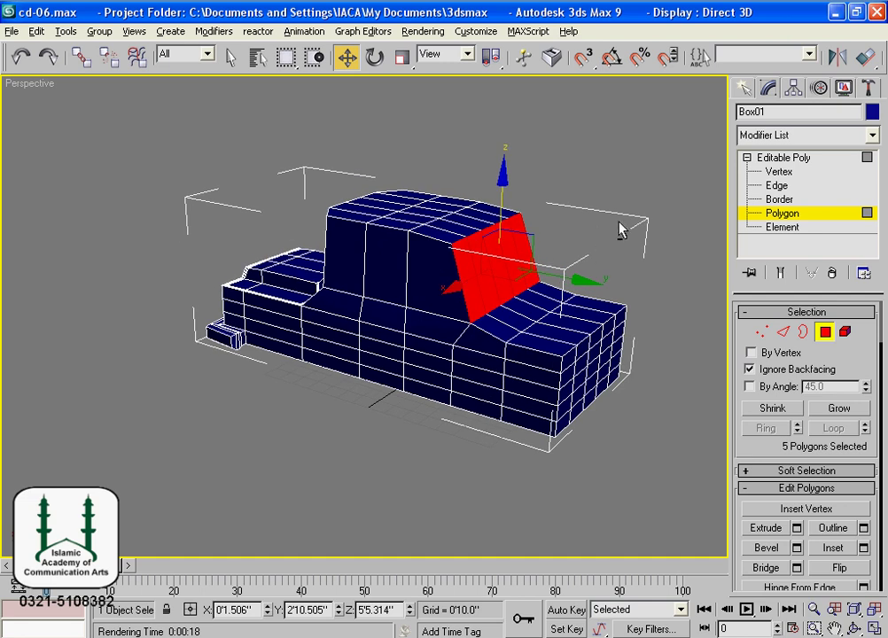
click(651, 303)
mouse_move(656, 303)
alt+middle_down()
mouse_move(532, 336)
mouse_move(422, 303)
alt+middle_up()
mouse_move(339, 347)
alt+middle_down()
mouse_move(341, 359)
mouse_move(452, 341)
mouse_move(409, 345)
mouse_move(487, 358)
mouse_move(370, 305)
mouse_move(383, 333)
mouse_move(500, 311)
mouse_move(345, 360)
mouse_move(462, 394)
mouse_move(323, 357)
alt+middle_up()
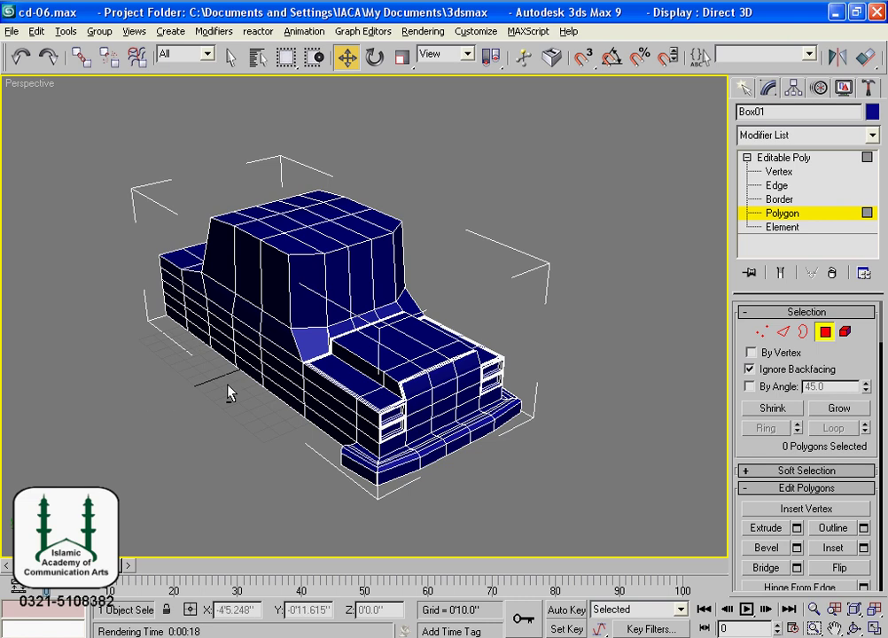
alt+middle_drag(318, 401, 449, 451)
mouse_move(280, 388)
alt+middle_down()
mouse_move(486, 410)
mouse_move(440, 359)
mouse_move(458, 410)
mouse_move(529, 413)
mouse_move(353, 358)
mouse_move(468, 296)
mouse_move(452, 334)
mouse_move(358, 324)
alt+middle_up()
mouse_move(554, 312)
alt+middle_down()
mouse_move(472, 349)
mouse_move(404, 305)
alt+middle_up()
mouse_move(470, 360)
alt+middle_down()
mouse_move(445, 318)
mouse_move(406, 311)
mouse_move(357, 335)
mouse_move(446, 371)
mouse_move(479, 364)
alt+middle_up()
mouse_move(352, 365)
alt+middle_down()
mouse_move(475, 326)
mouse_move(370, 341)
mouse_move(378, 344)
alt+middle_up()
scroll(378, 339, up, 2)
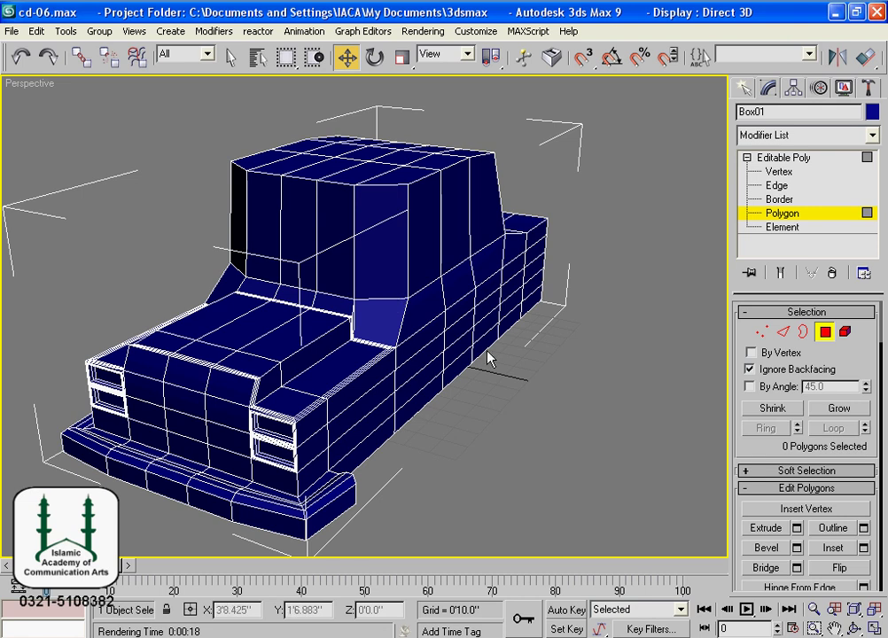
middle_drag(322, 374, 377, 342)
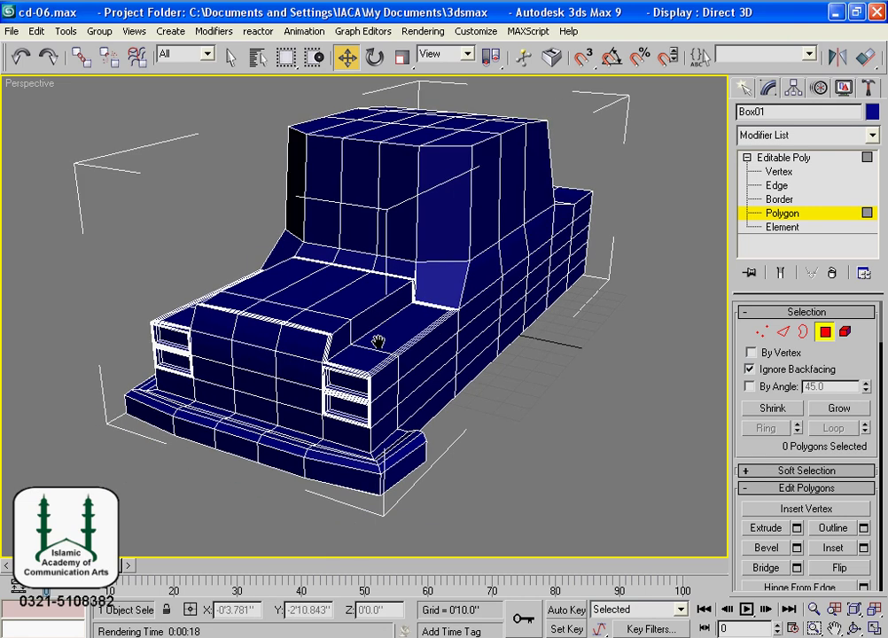
scroll(377, 342, down, 3)
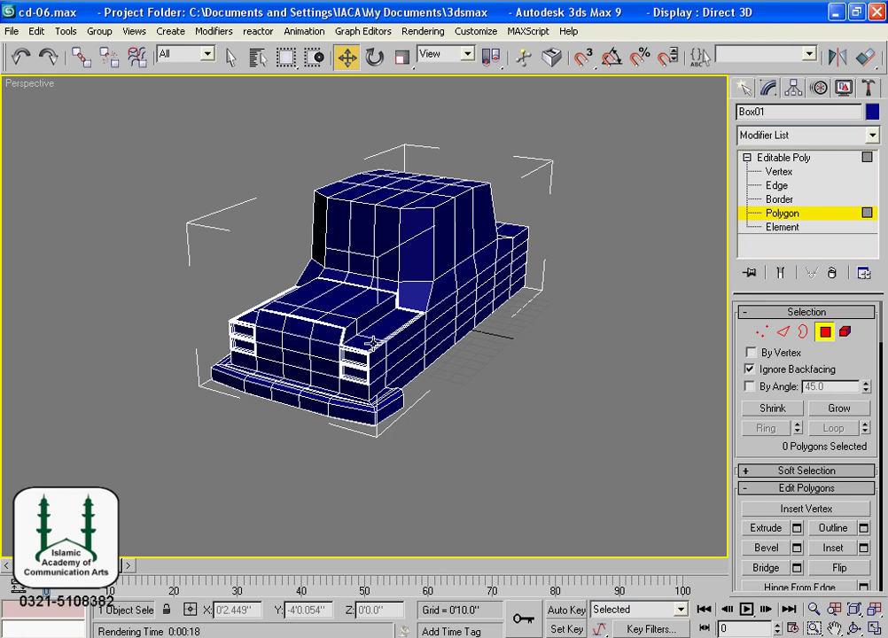
scroll(373, 342, up, 3)
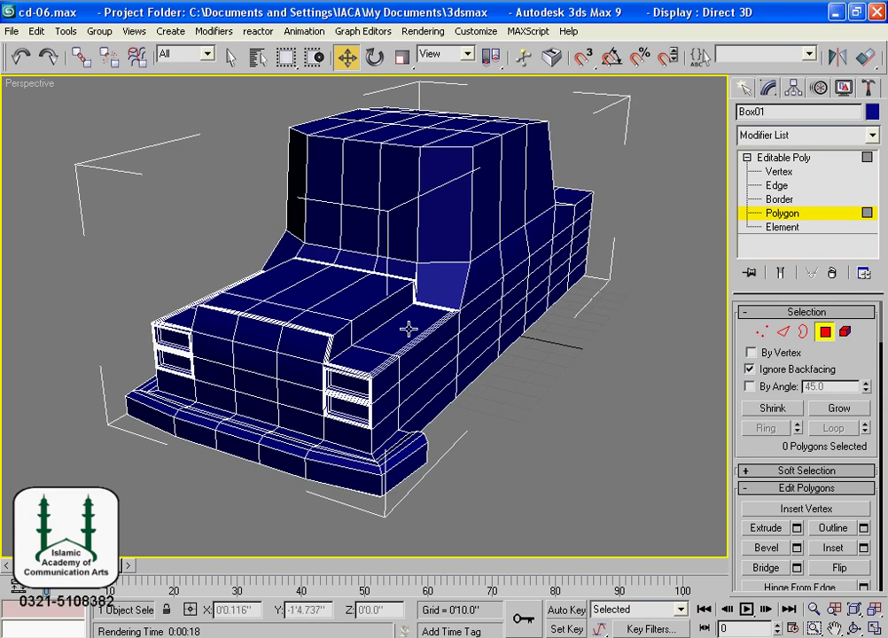
mouse_move(282, 286)
alt+middle_down()
mouse_move(367, 366)
mouse_move(467, 360)
mouse_move(524, 336)
mouse_move(564, 266)
mouse_move(518, 307)
mouse_move(455, 317)
mouse_move(404, 317)
mouse_move(386, 280)
alt+middle_up()
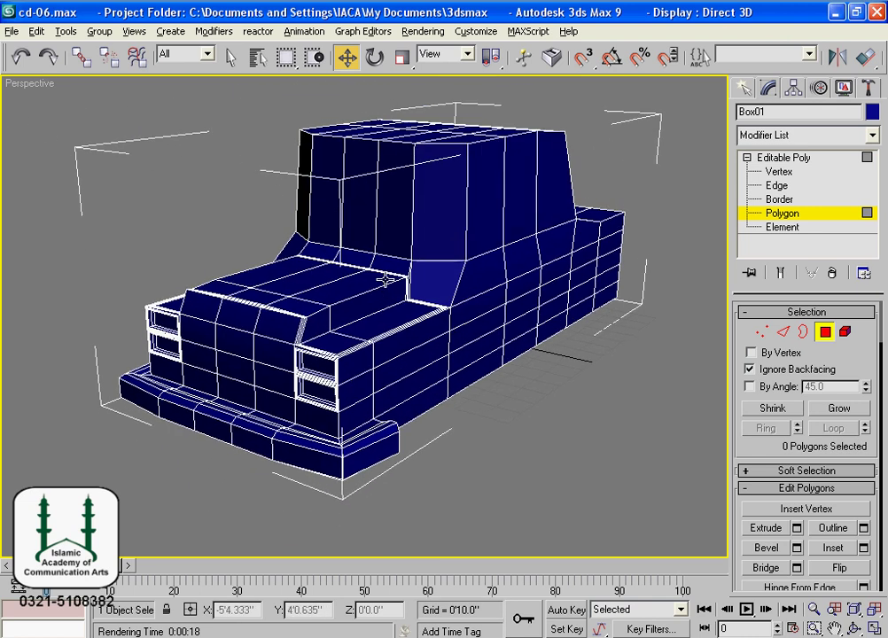